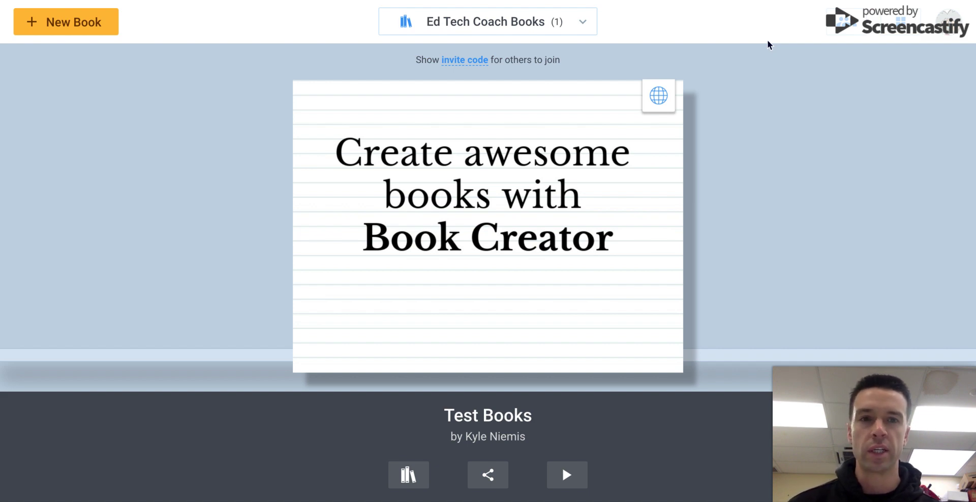
- Open the sample book Test Books and page through it from the cover to page 7
{"action": "left_click", "coordinate": [493, 233]}
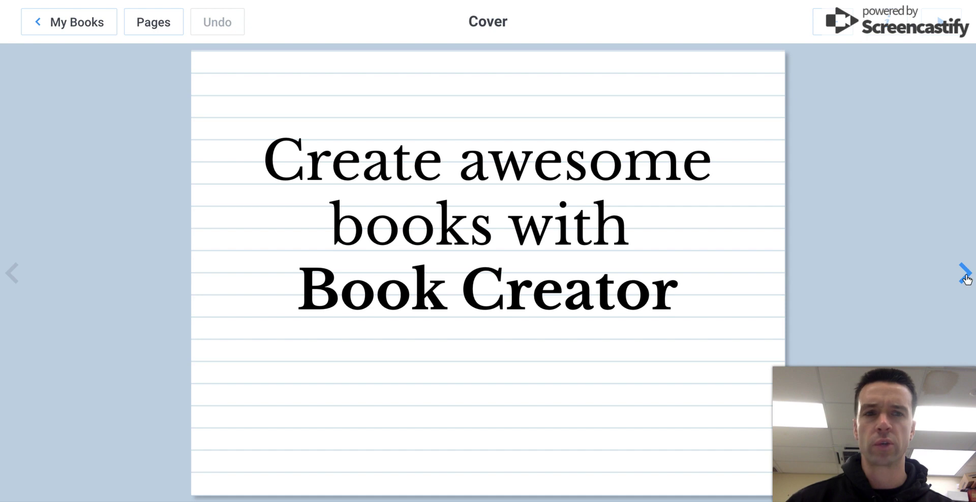
{"action": "left_click", "coordinate": [964, 274]}
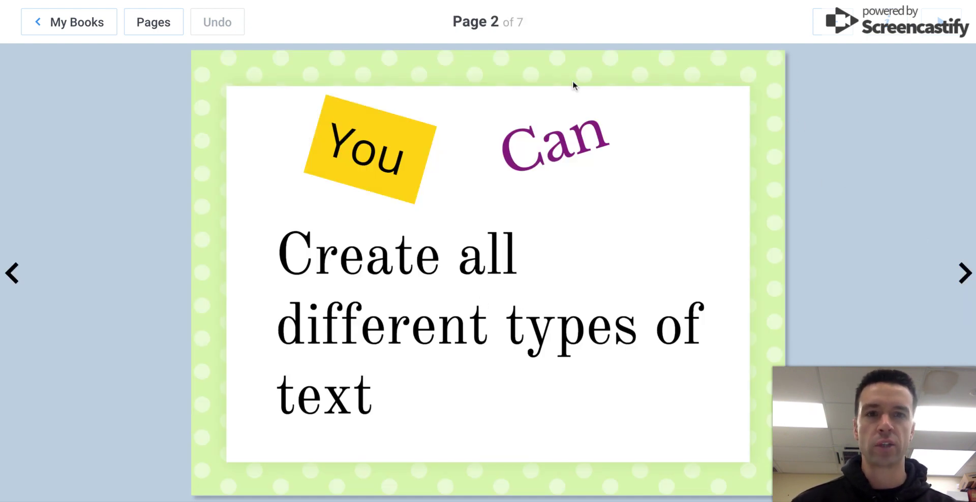
{"action": "left_click", "coordinate": [963, 273]}
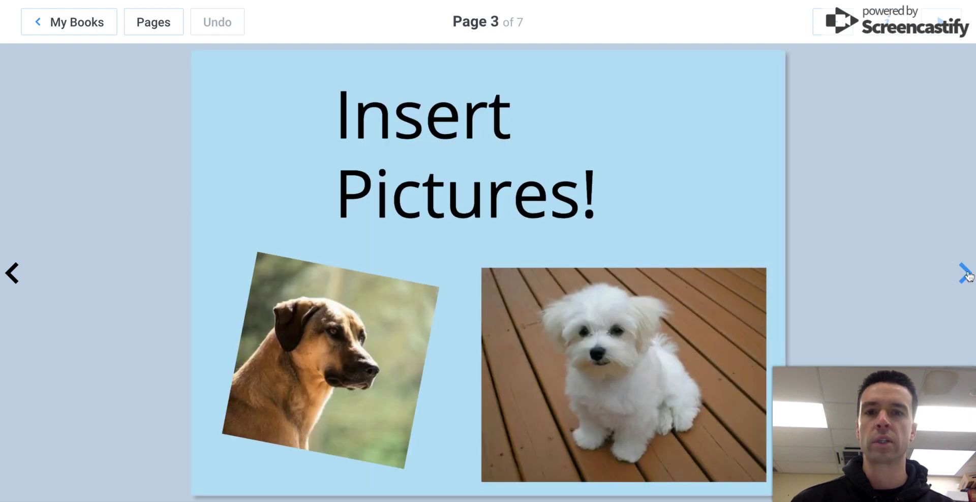
{"action": "left_click", "coordinate": [965, 275]}
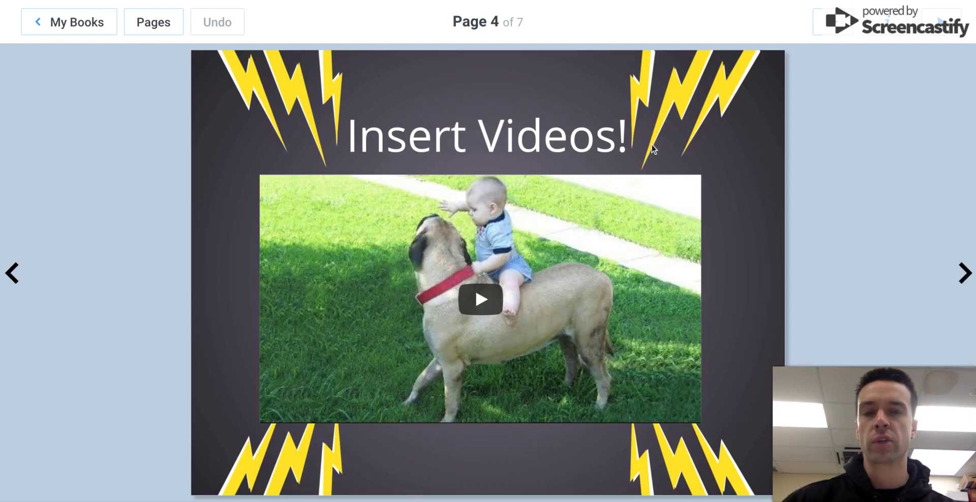
{"action": "left_click", "coordinate": [964, 273]}
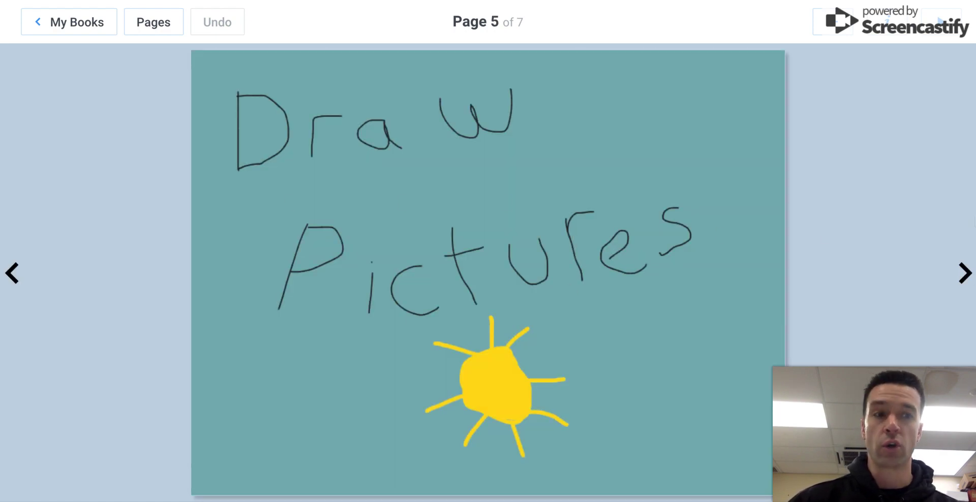
{"action": "left_click", "coordinate": [968, 281]}
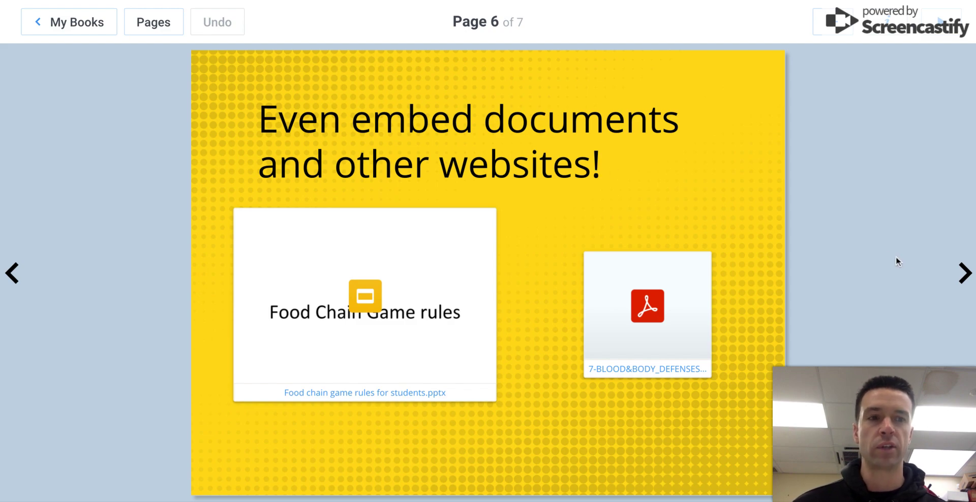
{"action": "left_click", "coordinate": [961, 273]}
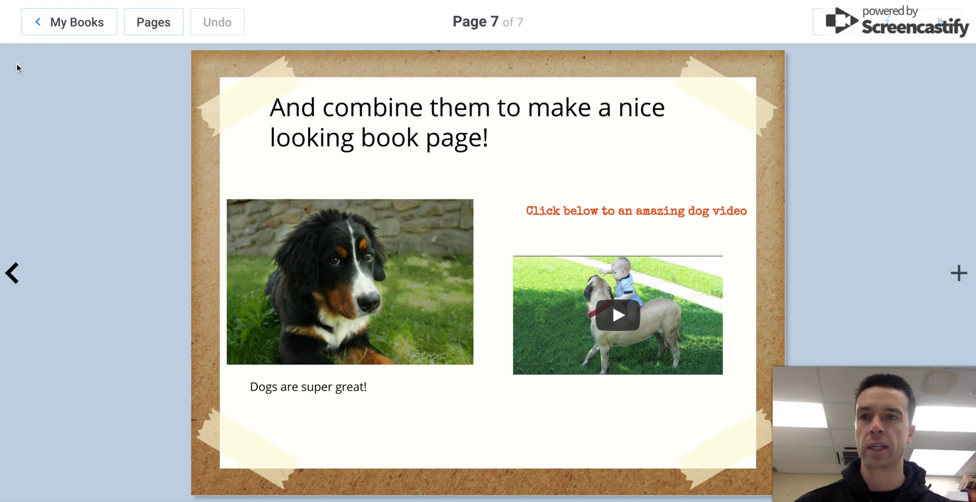
- Return to the book library and create a new book in the plain Landscape 4:3 shape
{"action": "left_click", "coordinate": [83, 26]}
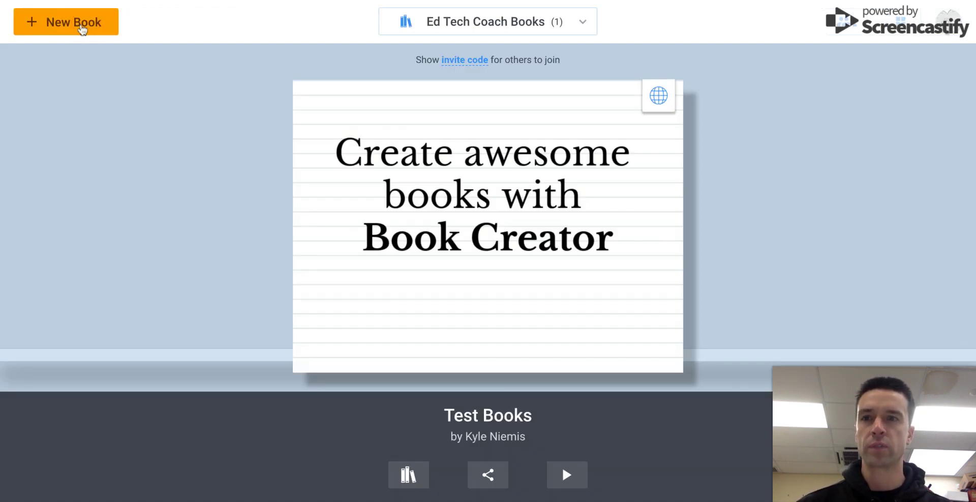
{"action": "left_click", "coordinate": [84, 28]}
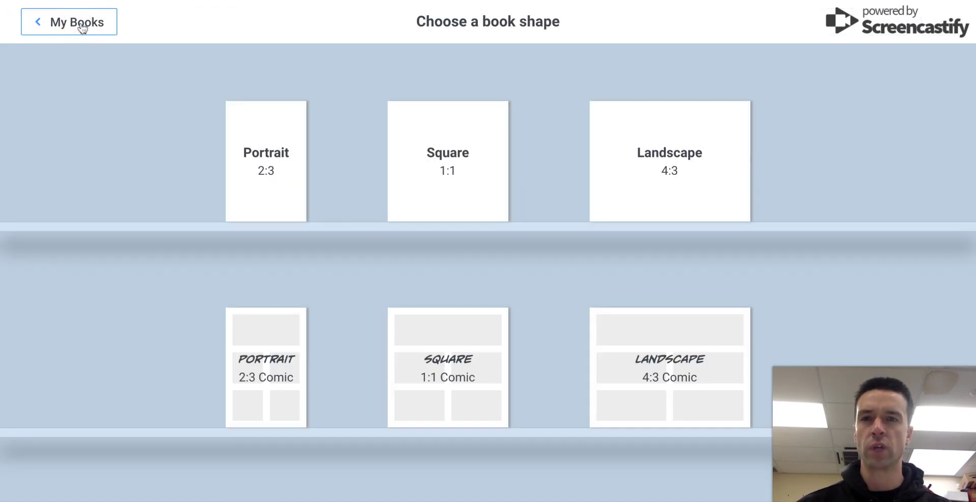
{"action": "left_click", "coordinate": [694, 176]}
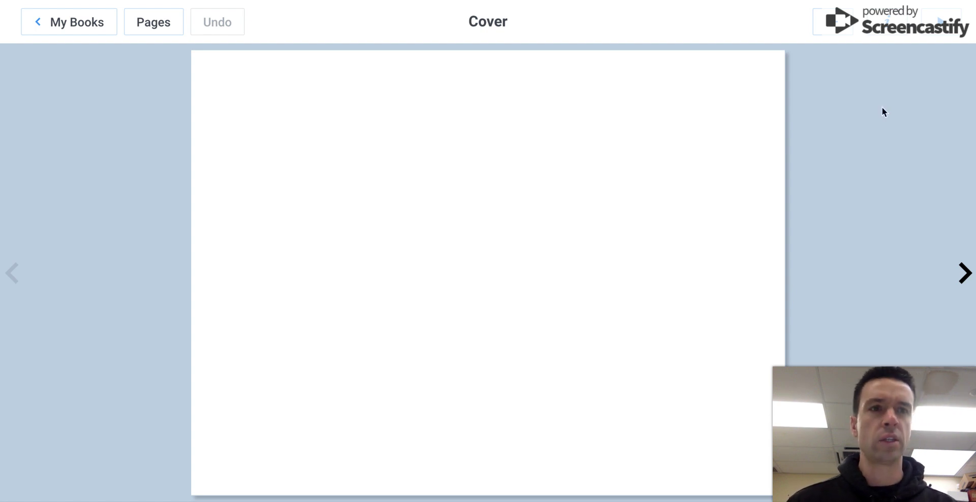
- Search Google Images for "dogs" and insert the photo of the white puppy on a wooden deck onto the cover
{"action": "left_click", "coordinate": [826, 24]}
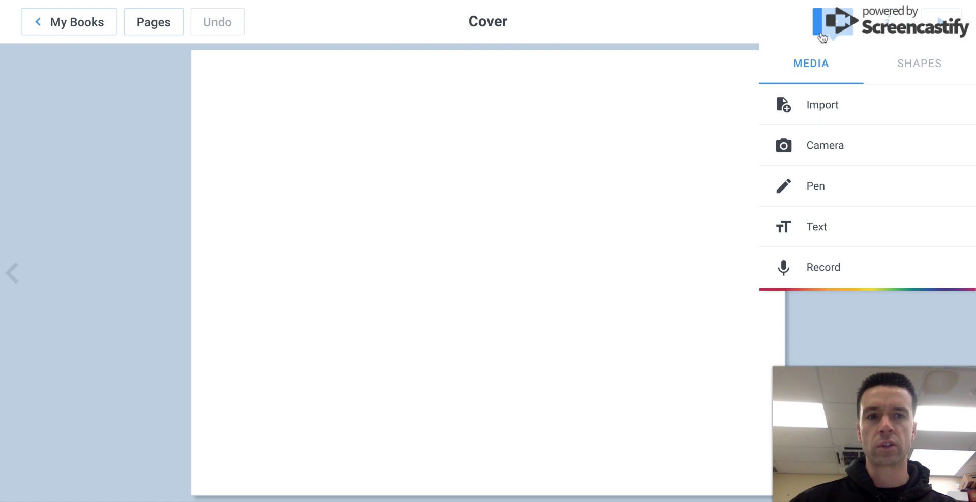
{"action": "left_click", "coordinate": [807, 106]}
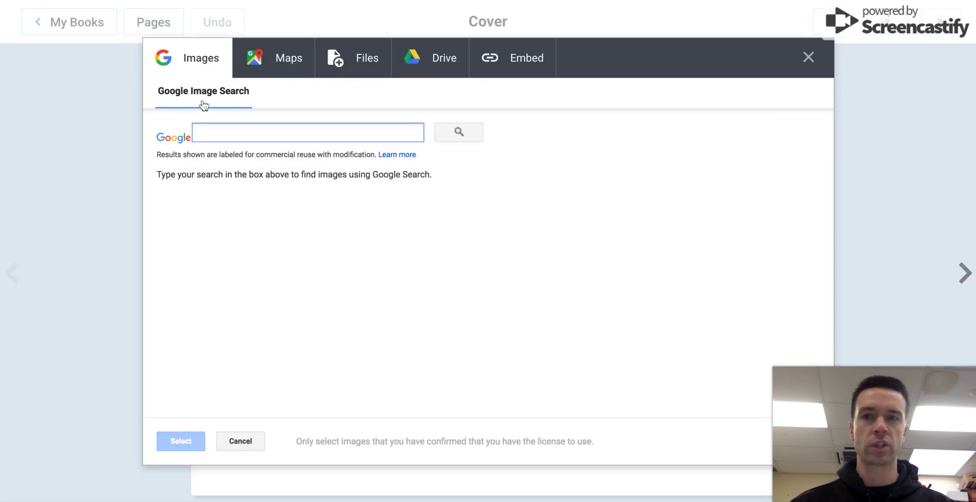
{"action": "type", "text": "dog"}
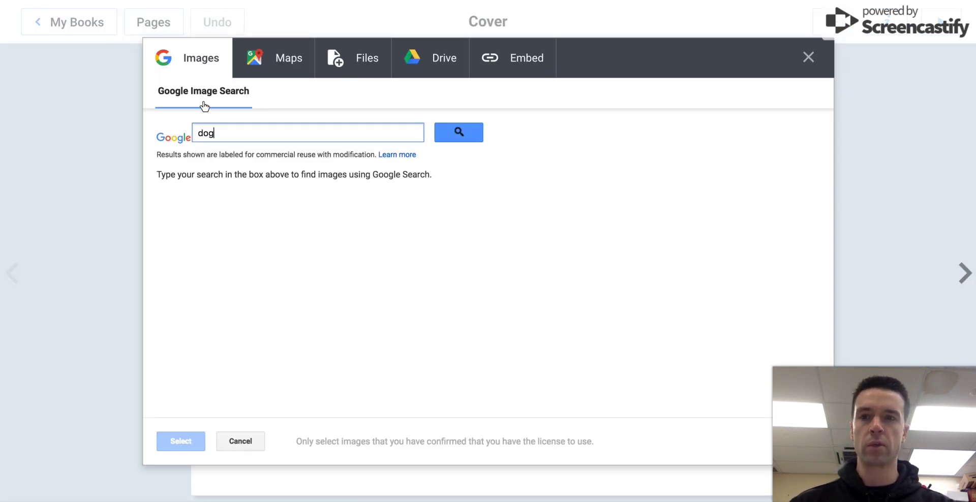
{"action": "type", "text": "s"}
{"action": "left_click", "coordinate": [459, 133]}
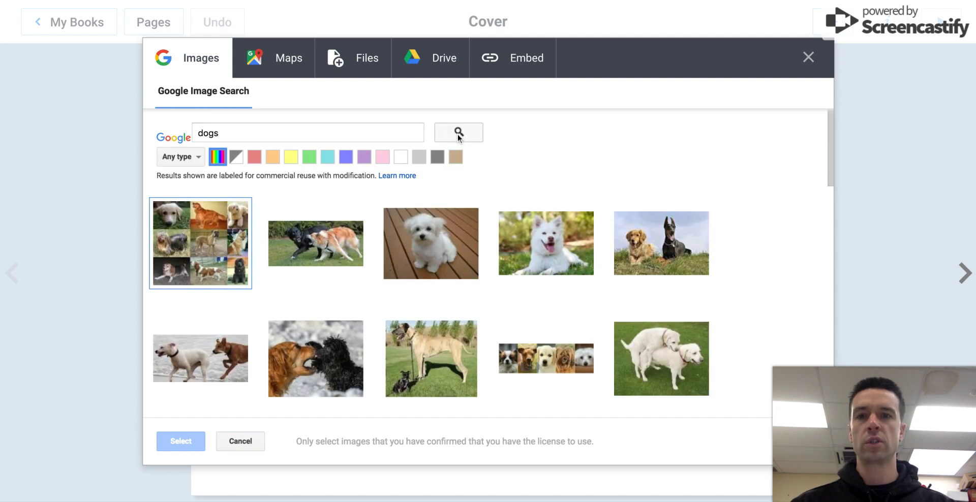
{"action": "double_click", "coordinate": [434, 247]}
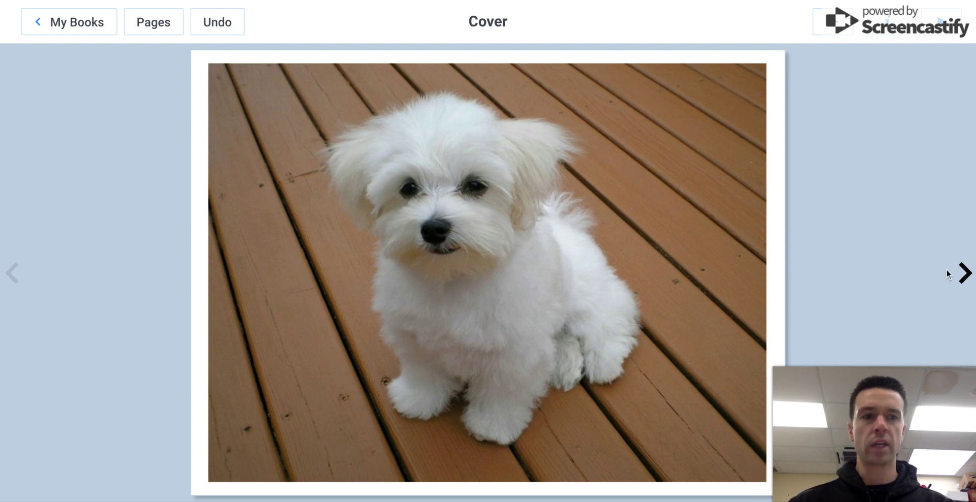
- Add a text box reading "Dogs are wonderful" to page 2
{"action": "left_click", "coordinate": [963, 273]}
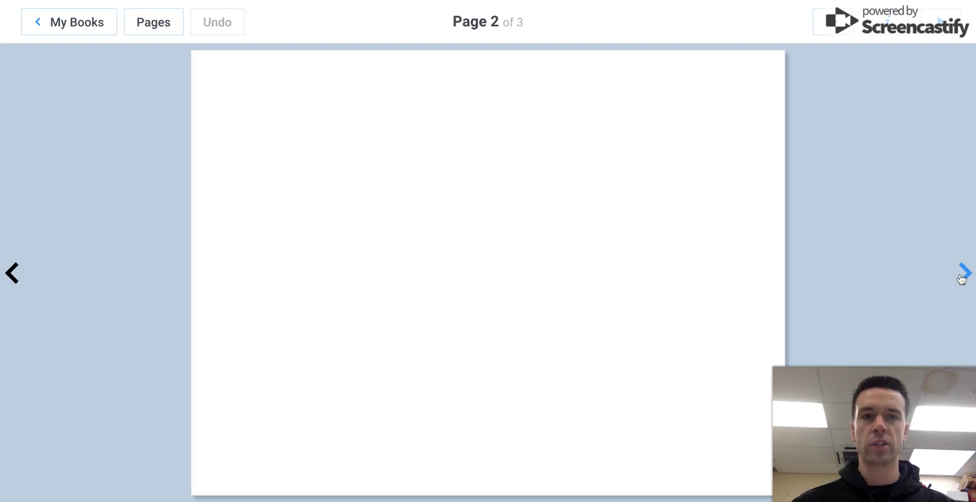
{"action": "left_click", "coordinate": [825, 26]}
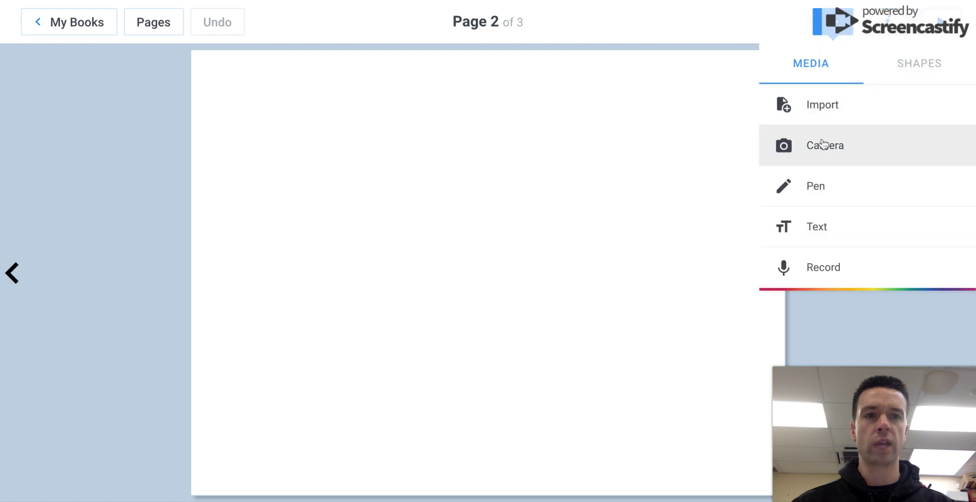
{"action": "left_click", "coordinate": [815, 228]}
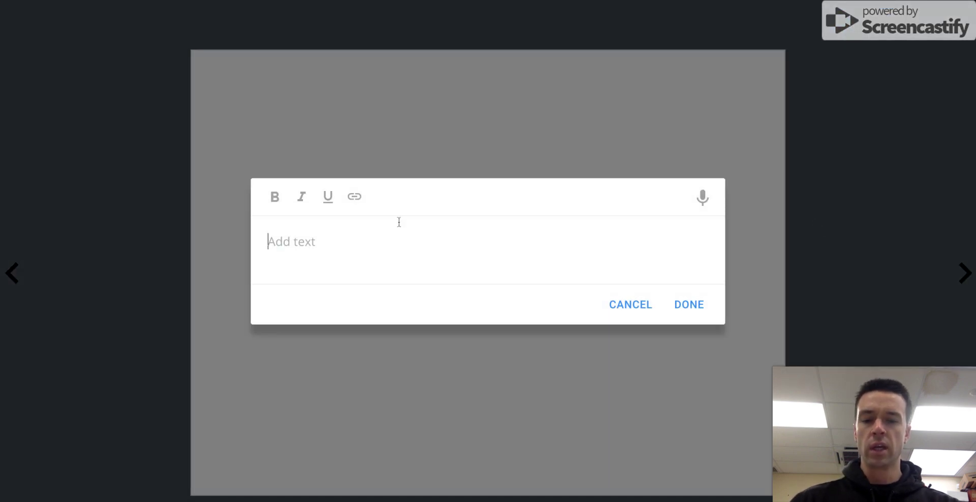
{"action": "type", "text": "Dogs are wond"}
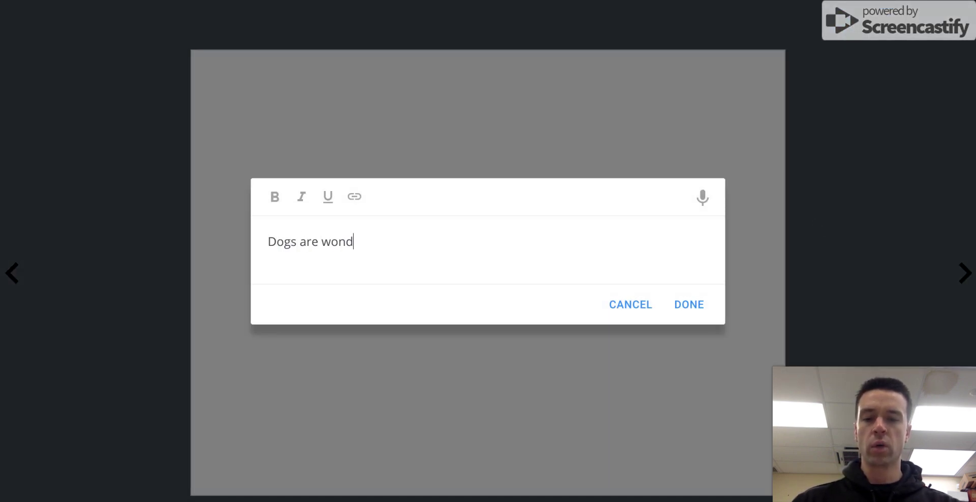
{"action": "type", "text": "erful"}
{"action": "left_click", "coordinate": [697, 306]}
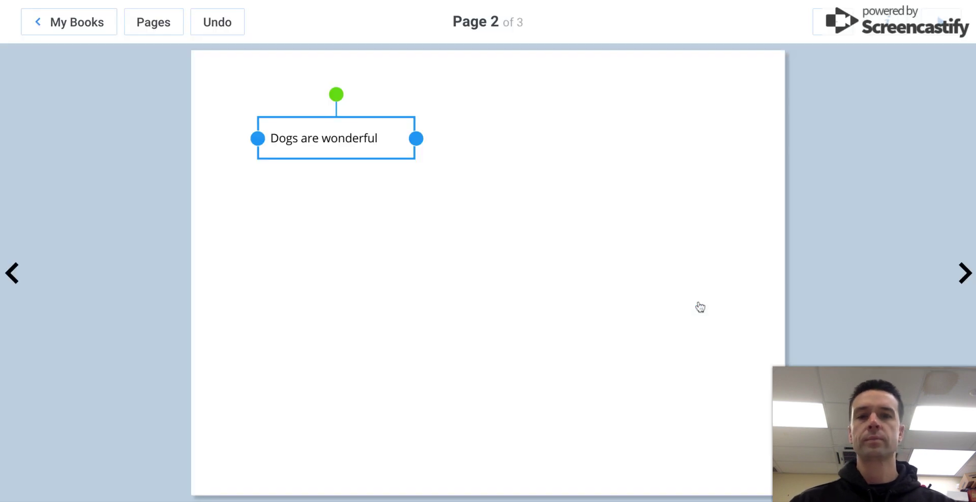
- Widen the "Dogs are wonderful" text box and set its font size to 65
{"action": "left_click_drag", "start_coordinate": [415, 138], "coordinate": [463, 138]}
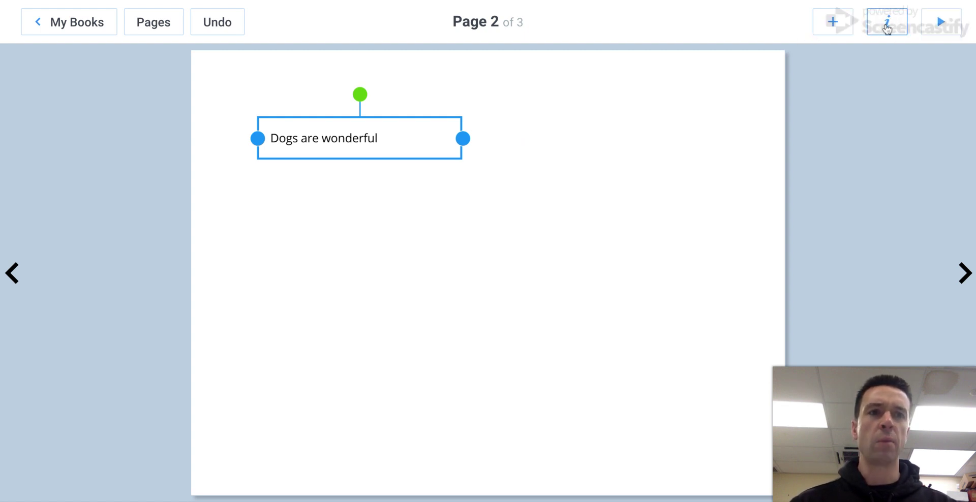
{"action": "left_click", "coordinate": [497, 120]}
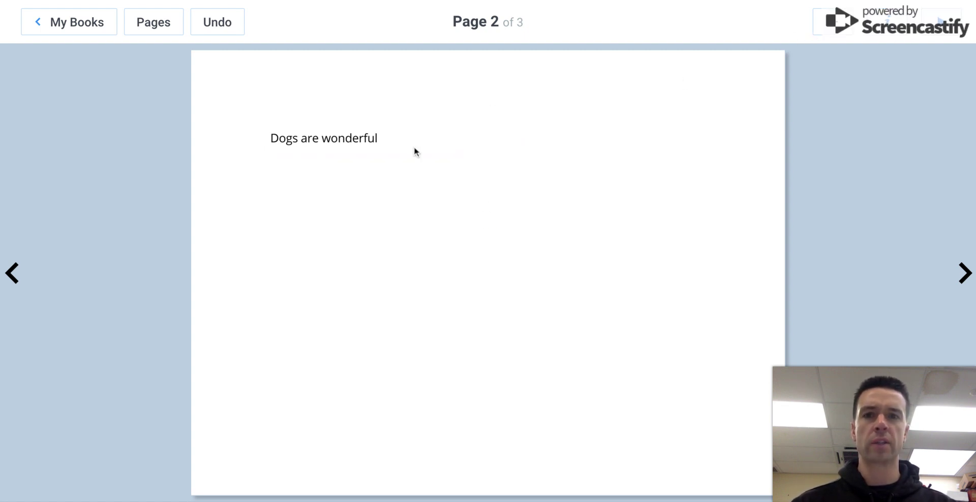
{"action": "left_click", "coordinate": [391, 141]}
{"action": "left_click", "coordinate": [884, 22]}
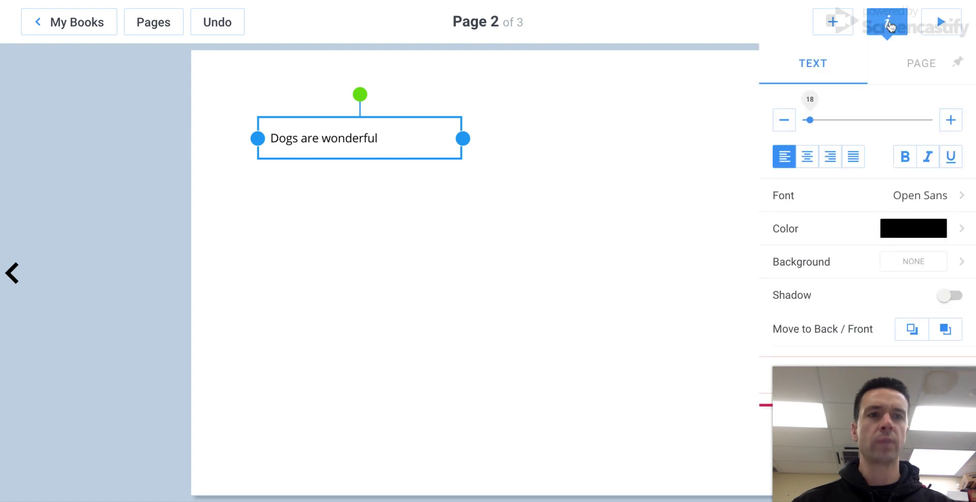
{"action": "left_click_drag", "start_coordinate": [811, 126], "coordinate": [835, 120]}
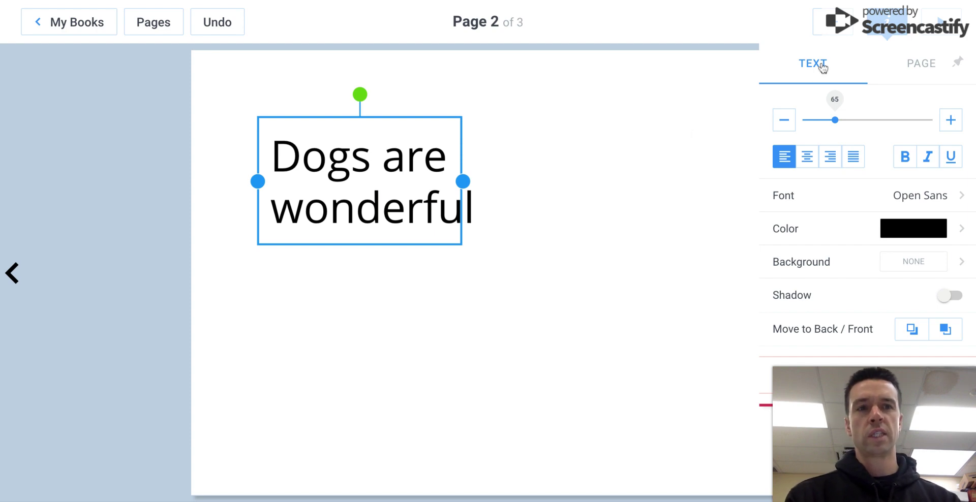
- Set the background of page 2 to the solid light blue colour
{"action": "left_click", "coordinate": [915, 66]}
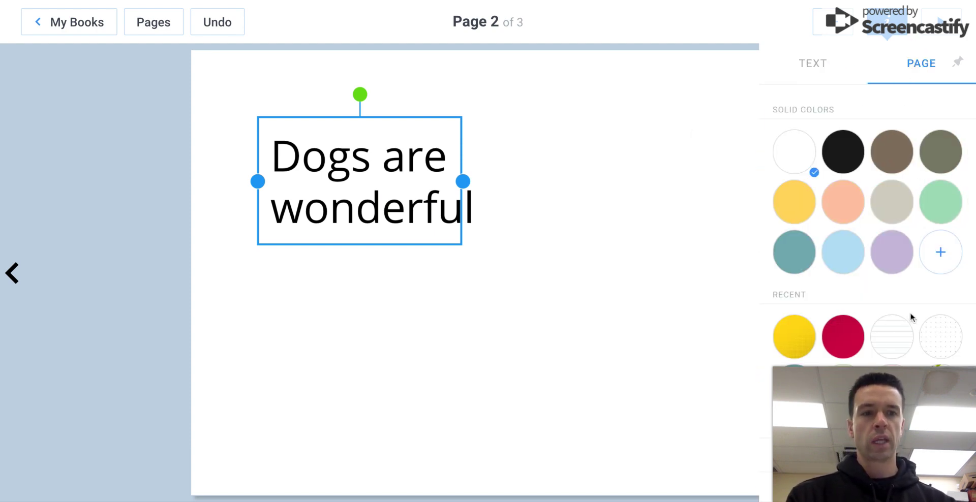
{"action": "scroll", "coordinate": [909, 312], "scroll_direction": "down", "scroll_amount": 1}
{"action": "scroll", "coordinate": [909, 312], "scroll_direction": "down", "scroll_amount": 1}
{"action": "left_click", "coordinate": [845, 168]}
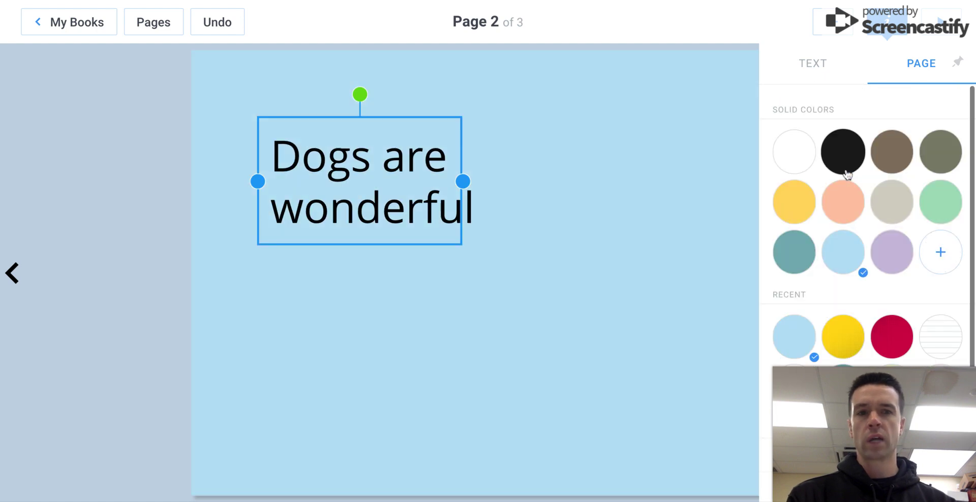
{"action": "scroll", "coordinate": [847, 175], "scroll_direction": "down", "scroll_amount": 3}
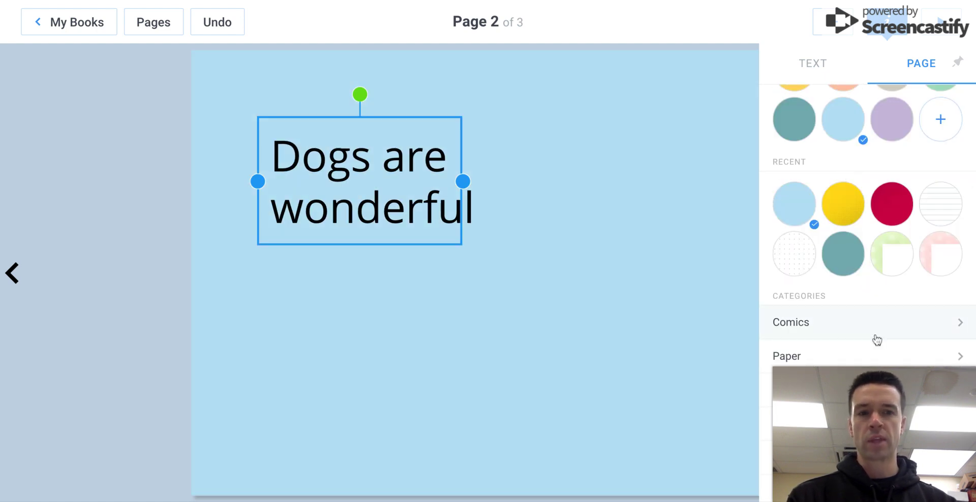
{"action": "left_click", "coordinate": [866, 416]}
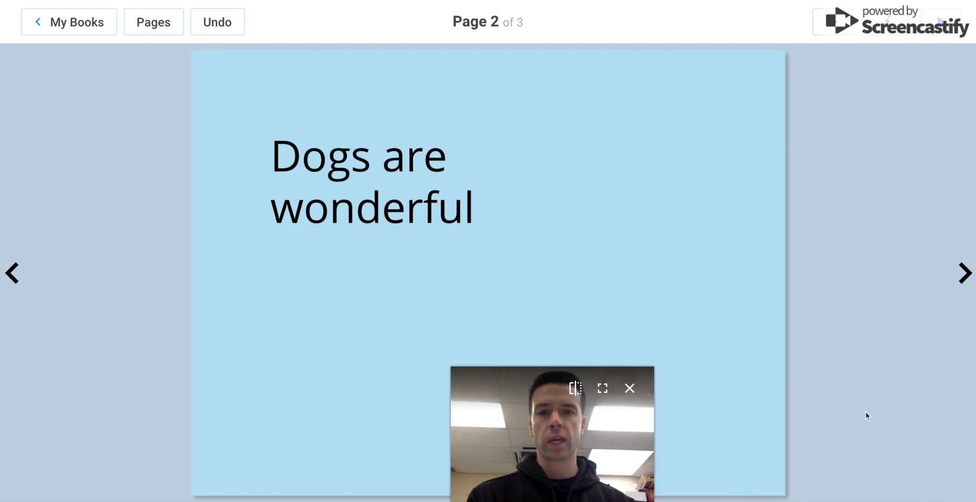
{"action": "left_click", "coordinate": [11, 275]}
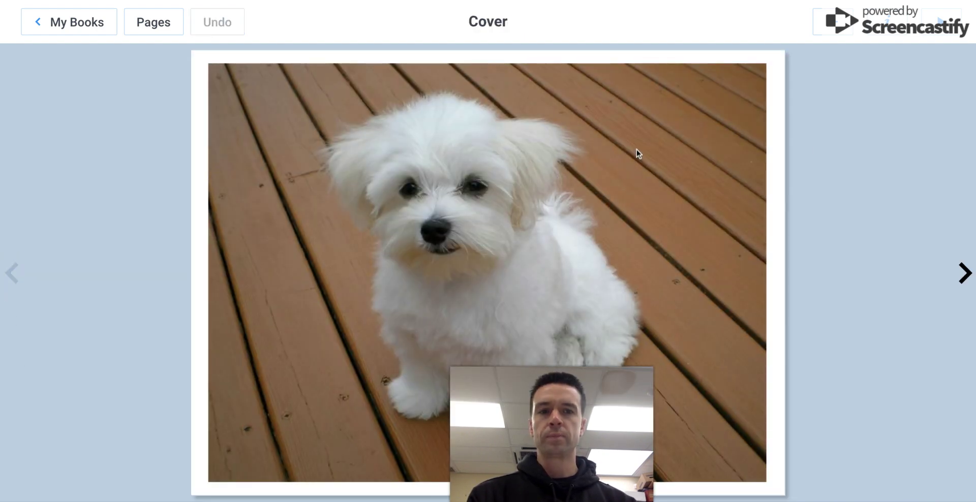
{"action": "left_click", "coordinate": [964, 277]}
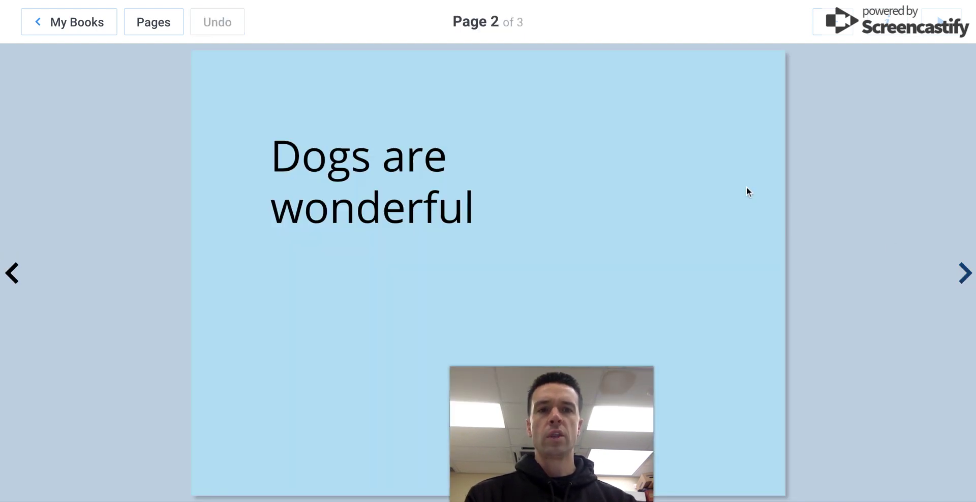
- Apply the brown corkboard border with taped white paper from the Borders category as the background of page 2
{"action": "left_click", "coordinate": [722, 174]}
{"action": "left_click", "coordinate": [885, 21]}
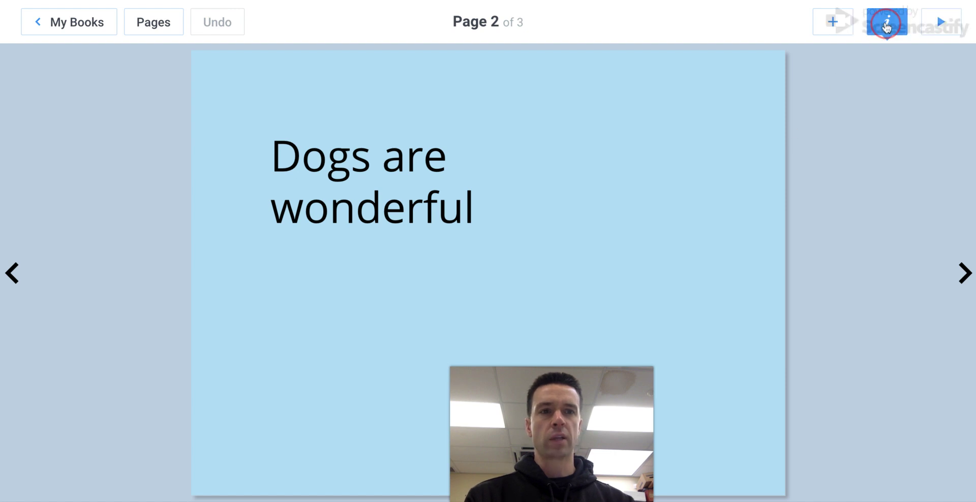
{"action": "scroll", "coordinate": [873, 167], "scroll_direction": "down", "scroll_amount": 3}
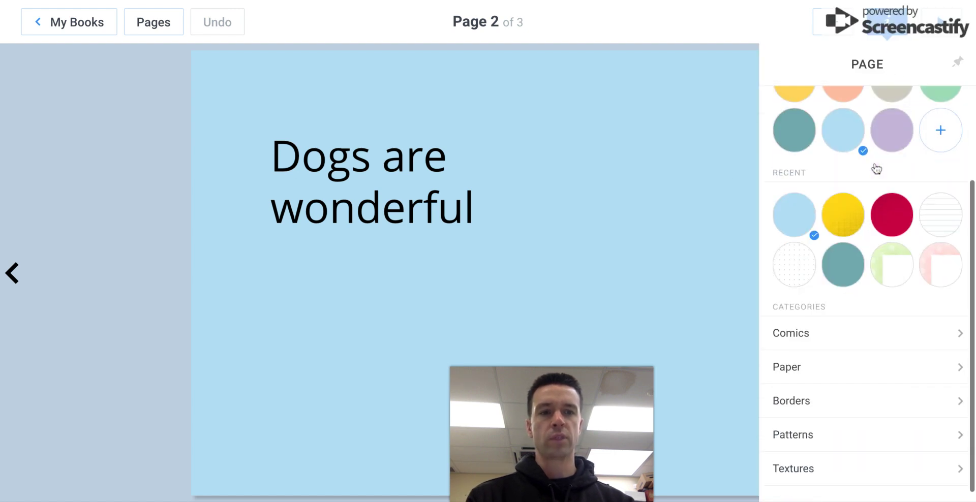
{"action": "left_click", "coordinate": [850, 403]}
{"action": "left_click", "coordinate": [884, 193]}
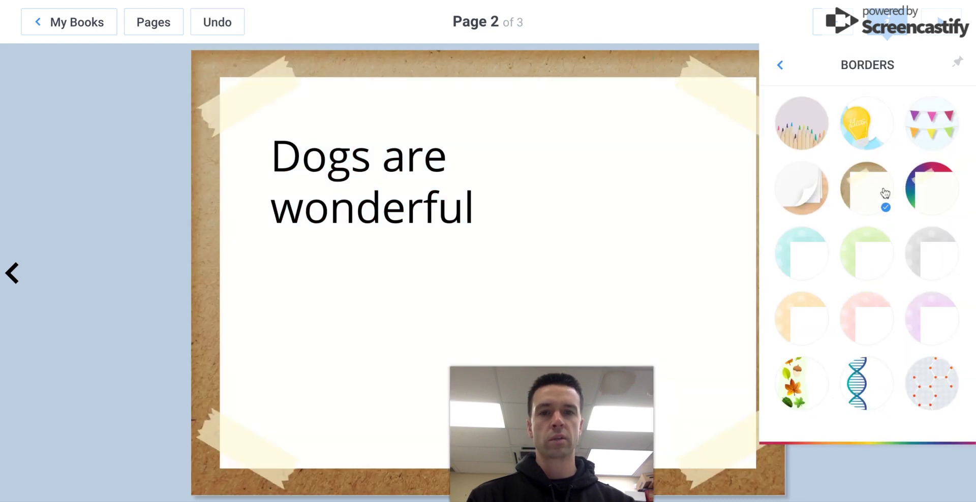
- Apply the dark grey background with yellow lightning bolts from the Comics category to page 2
{"action": "left_click", "coordinate": [779, 68]}
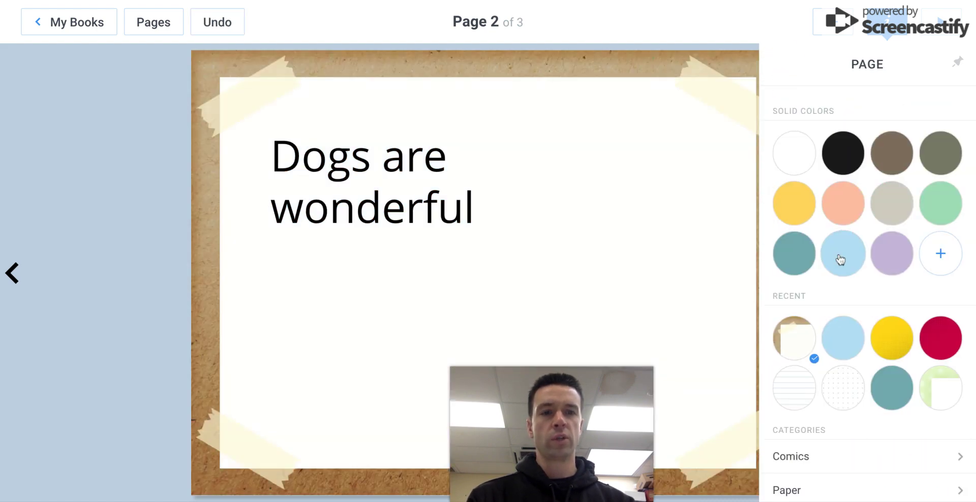
{"action": "scroll", "coordinate": [828, 401], "scroll_direction": "down", "scroll_amount": 2}
{"action": "left_click", "coordinate": [827, 364]}
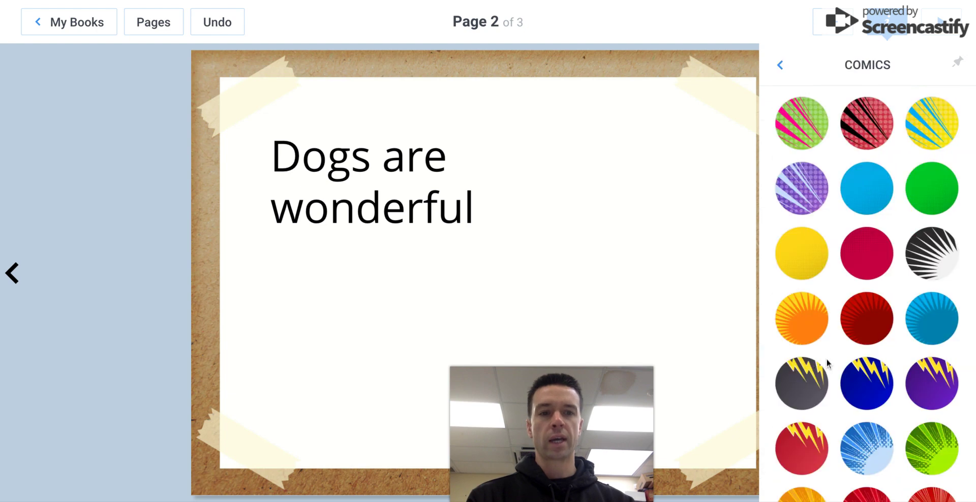
{"action": "left_click", "coordinate": [808, 390]}
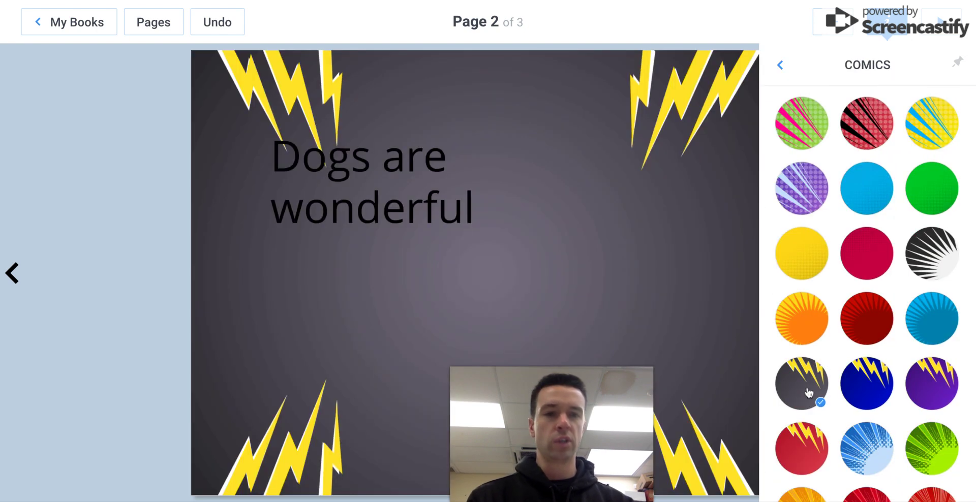
{"action": "left_click", "coordinate": [779, 68]}
{"action": "left_click", "coordinate": [781, 74]}
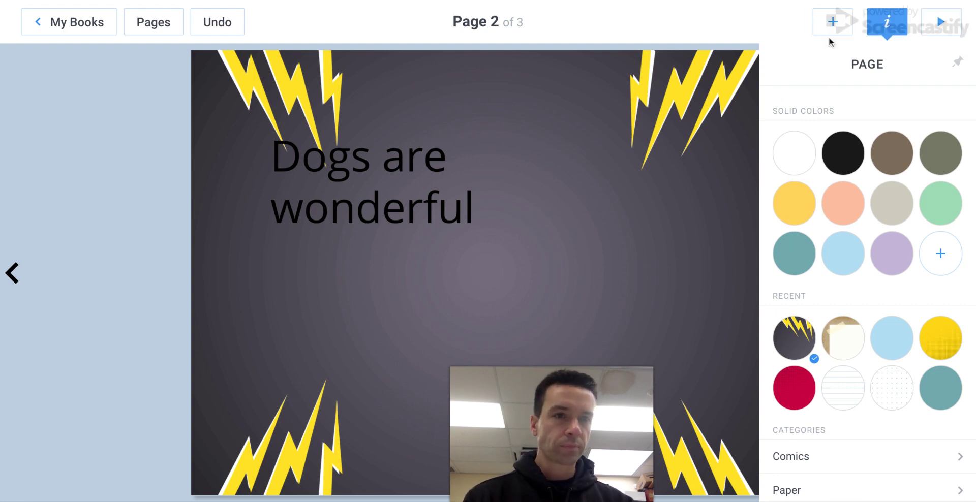
{"action": "left_click", "coordinate": [887, 30]}
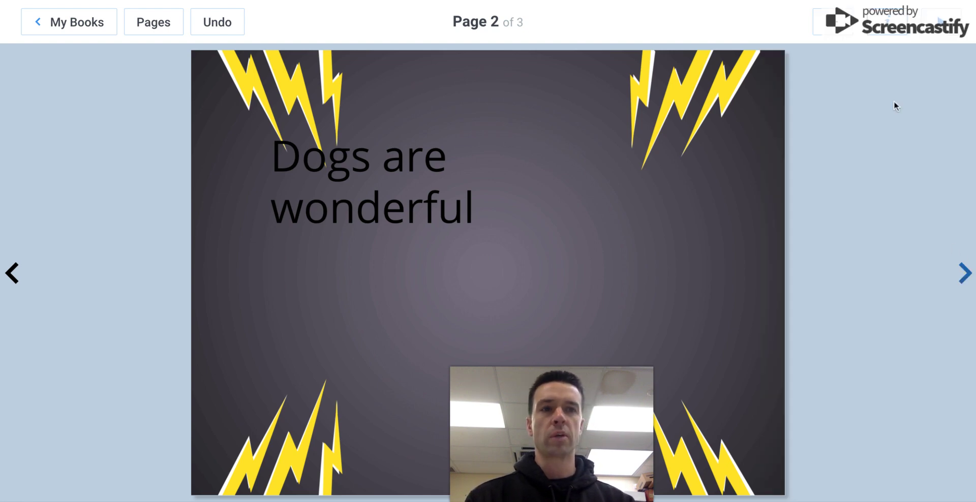
- Examine the import sources for page 2, including the embed code field for web pages
{"action": "left_click", "coordinate": [833, 25]}
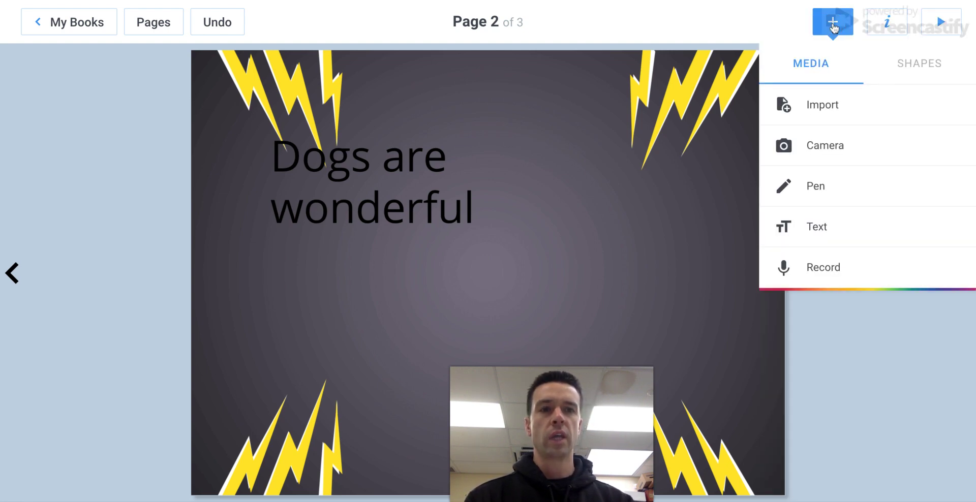
{"action": "left_click", "coordinate": [833, 115]}
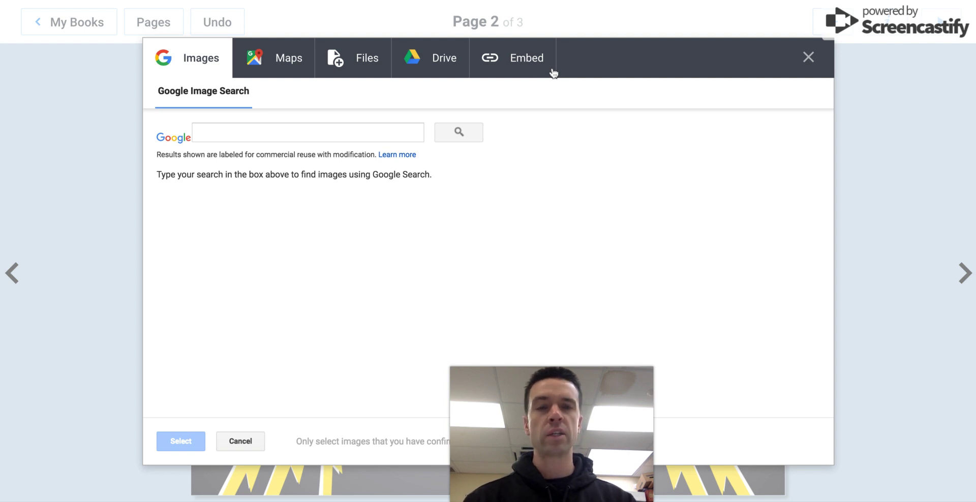
{"action": "left_click", "coordinate": [536, 73]}
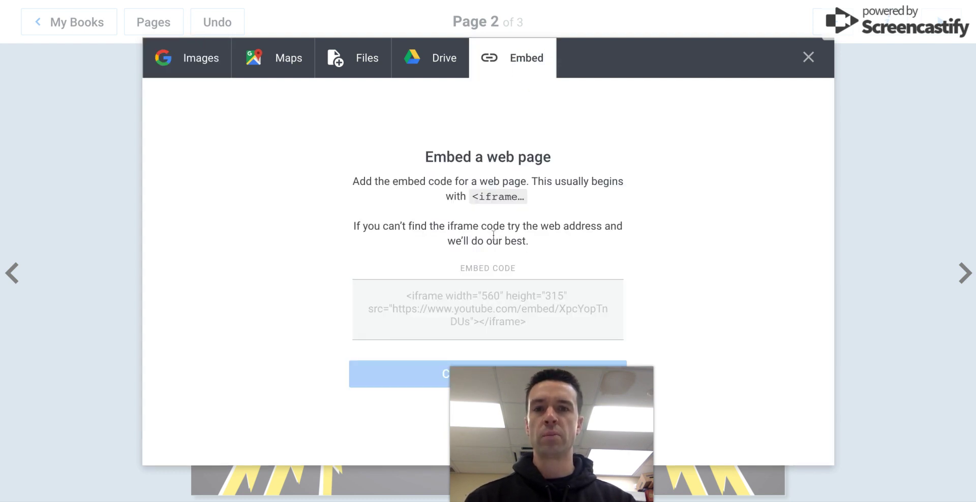
{"action": "left_click", "coordinate": [472, 299]}
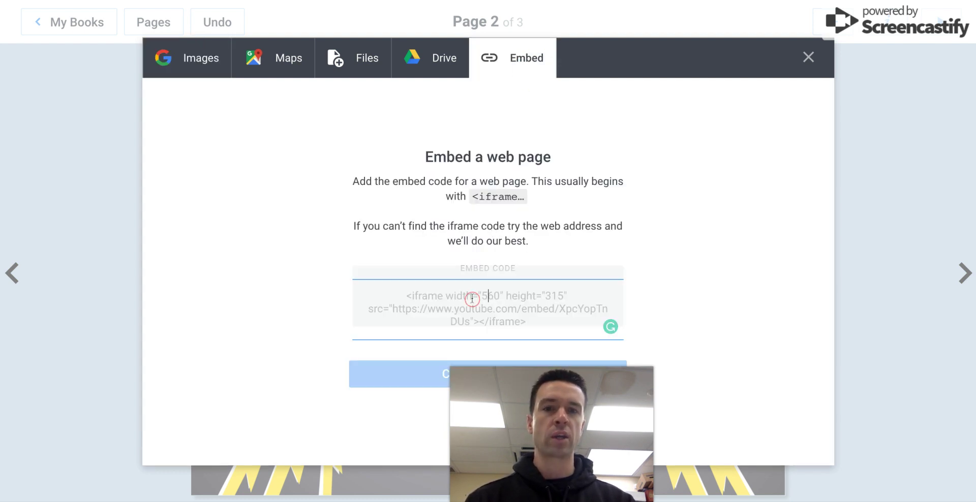
{"action": "left_click", "coordinate": [808, 58]}
- Record a short audio clip on page 2 and place its sound icon to the right of the "Dogs are wonderful" text
{"action": "left_click", "coordinate": [836, 31]}
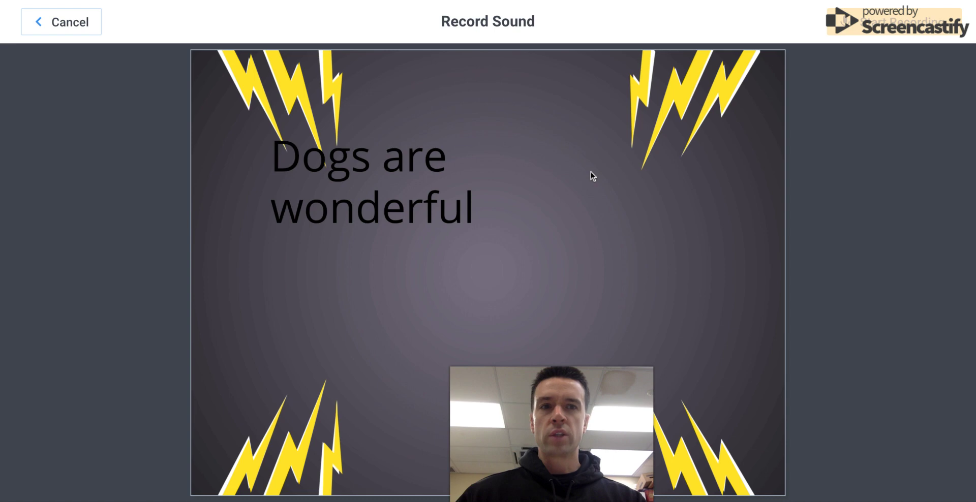
{"action": "left_click", "coordinate": [854, 28]}
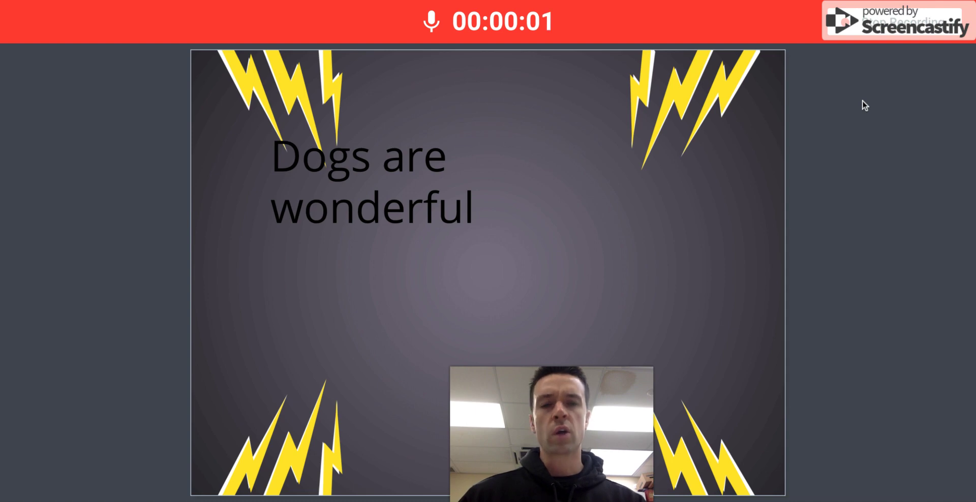
{"action": "left_click", "coordinate": [861, 33]}
{"action": "left_click", "coordinate": [643, 286]}
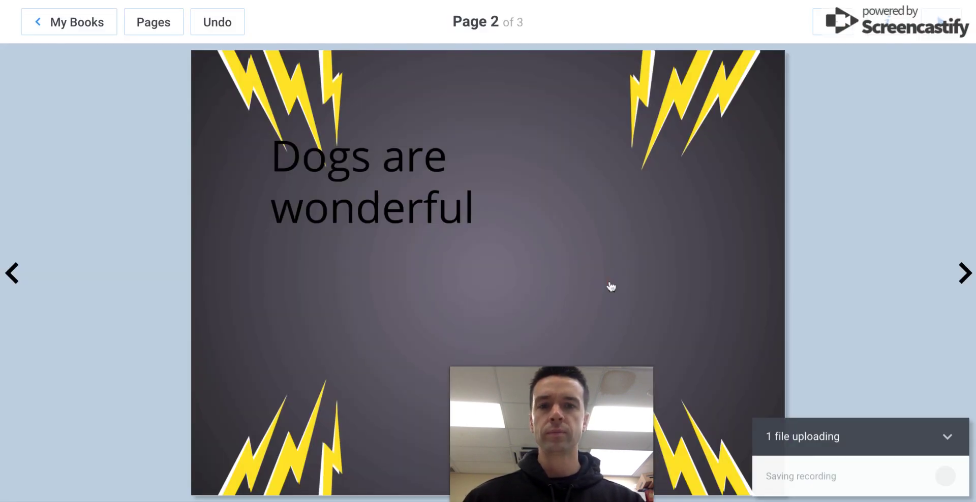
{"action": "left_click_drag", "start_coordinate": [488, 273], "coordinate": [666, 222]}
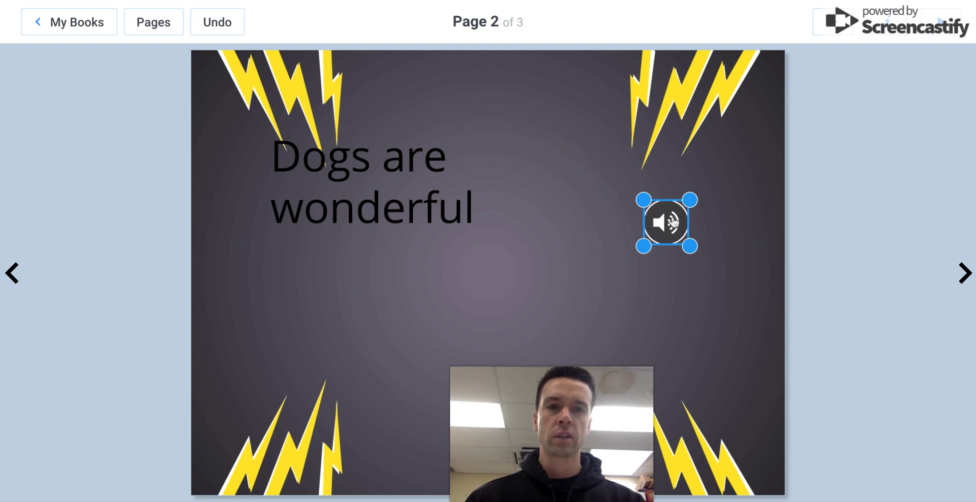
{"action": "left_click", "coordinate": [668, 227]}
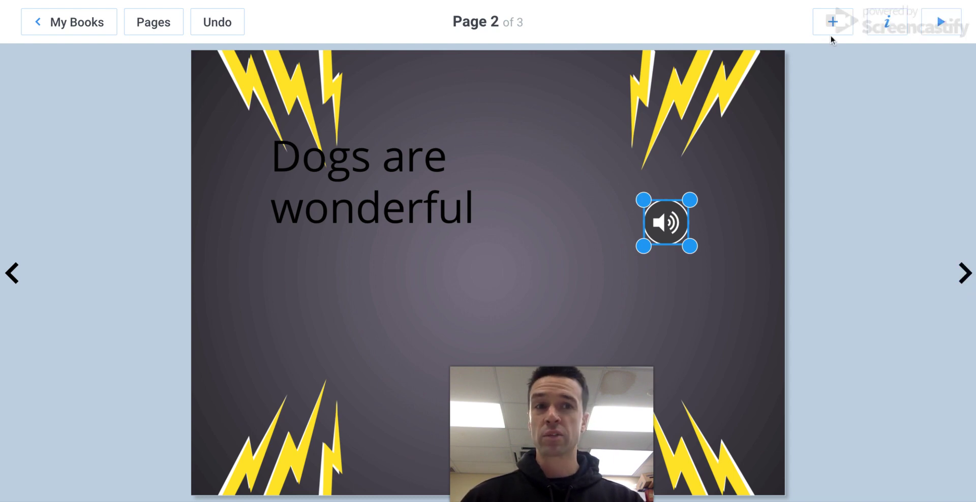
- Review the web page embed option again and look over the media types that can be added to the page
{"action": "left_click", "coordinate": [831, 23]}
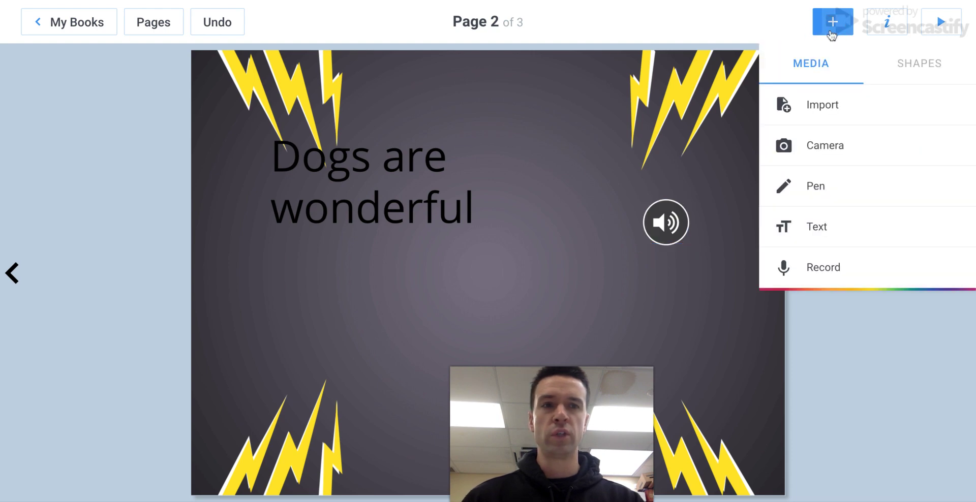
{"action": "left_click", "coordinate": [841, 116]}
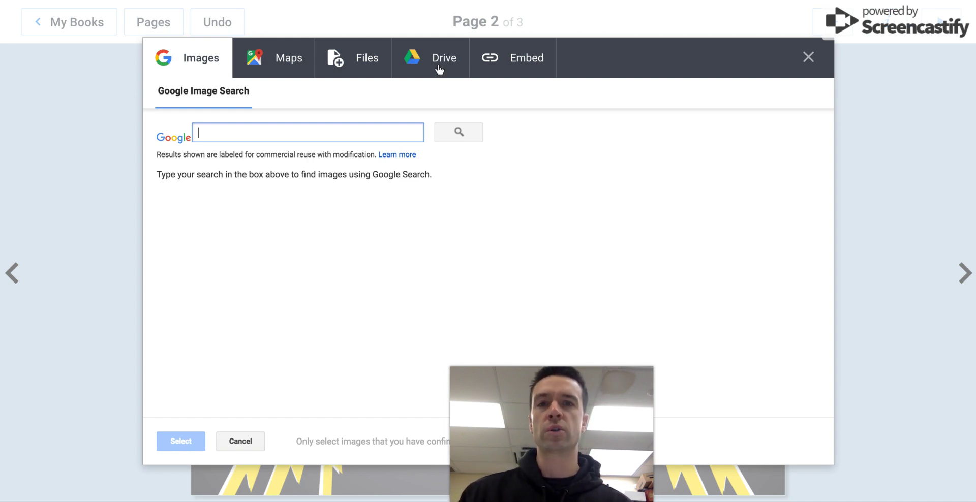
{"action": "left_click", "coordinate": [511, 61]}
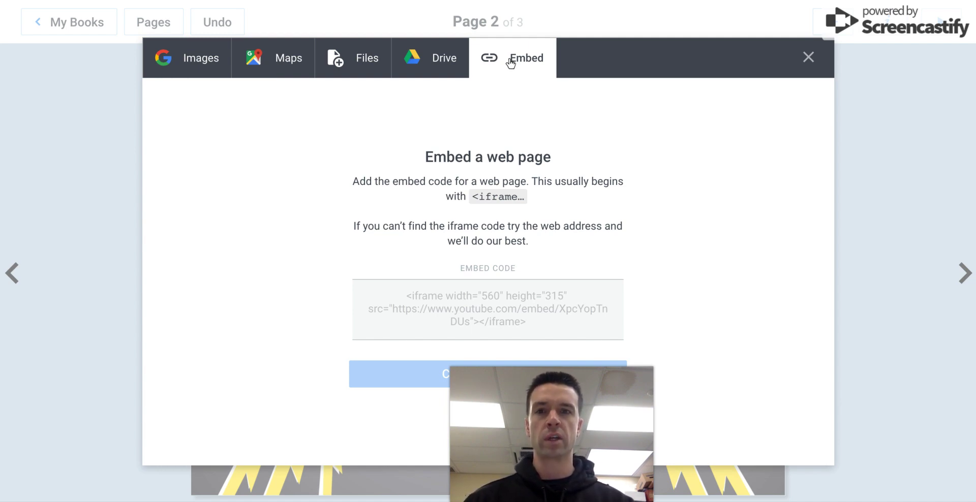
{"action": "left_click", "coordinate": [812, 62]}
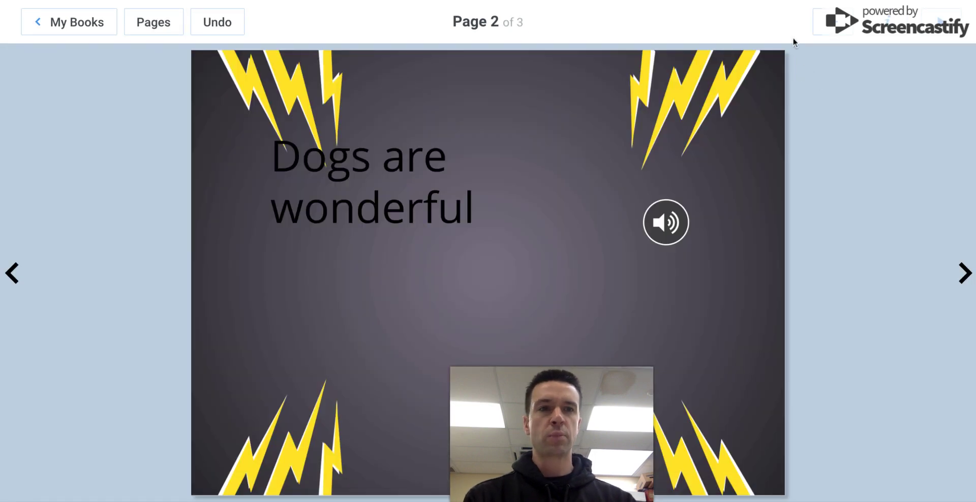
{"action": "left_click", "coordinate": [828, 22]}
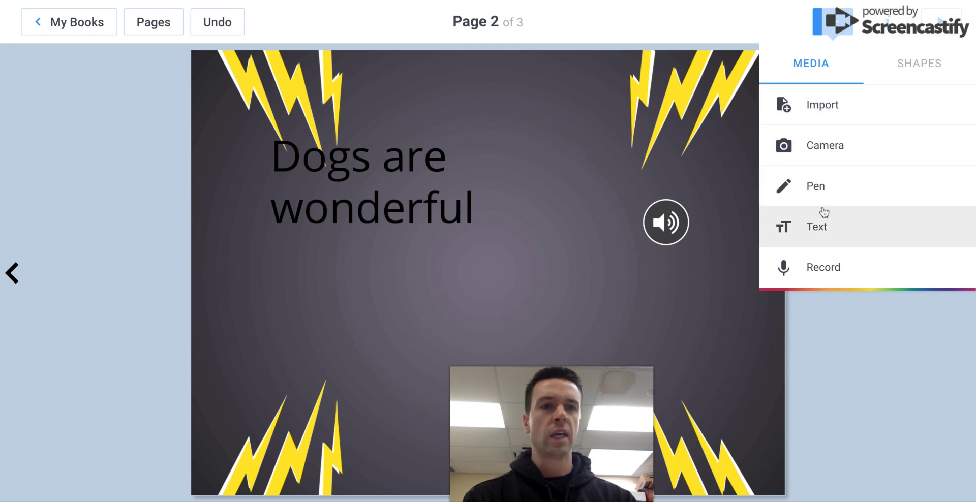
{"action": "left_click", "coordinate": [885, 344]}
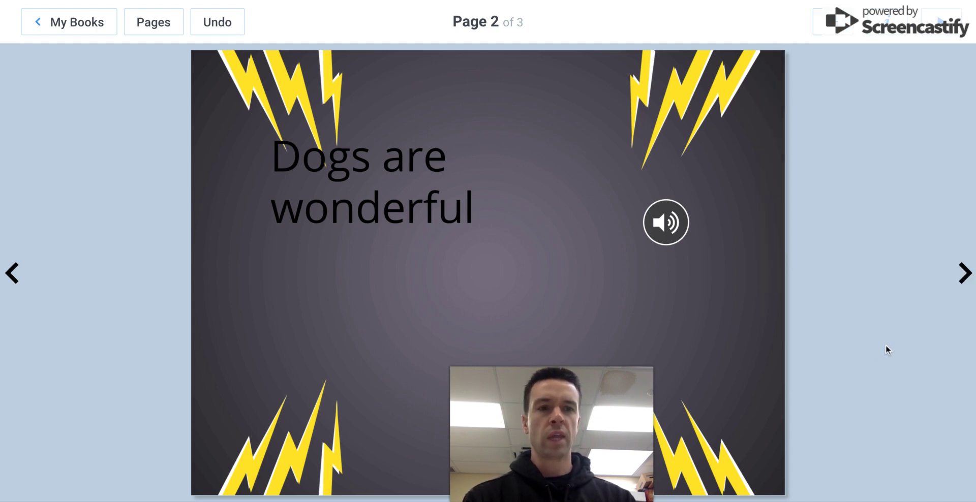
- Add a page after blank page 3 and return to the book library
{"action": "left_click", "coordinate": [961, 273]}
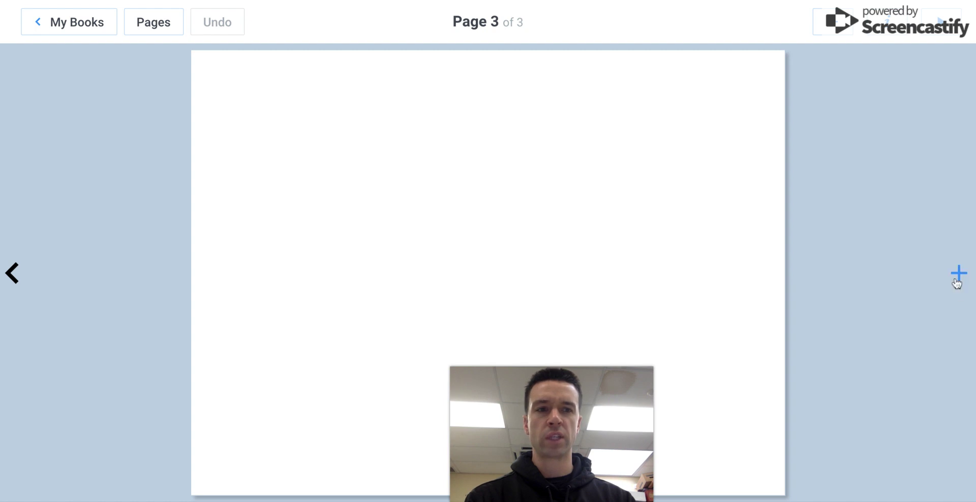
{"action": "left_click", "coordinate": [959, 275]}
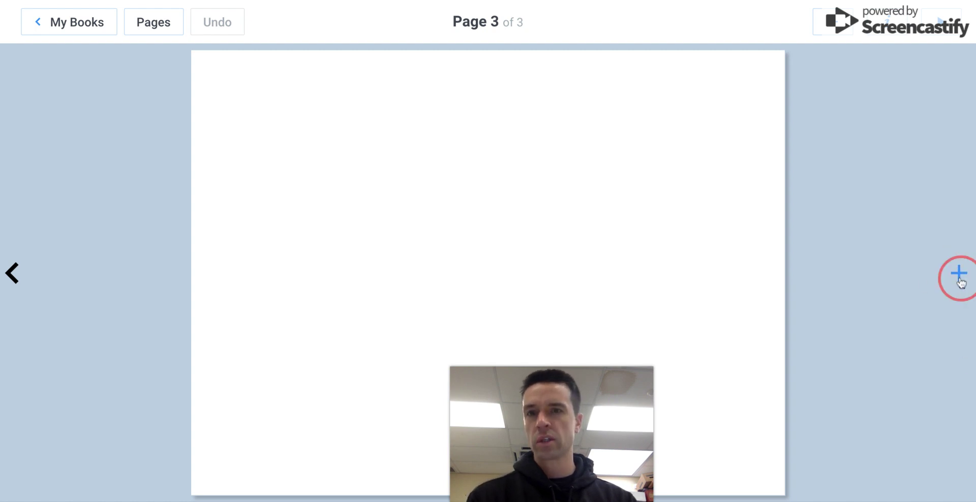
{"action": "left_click", "coordinate": [82, 34]}
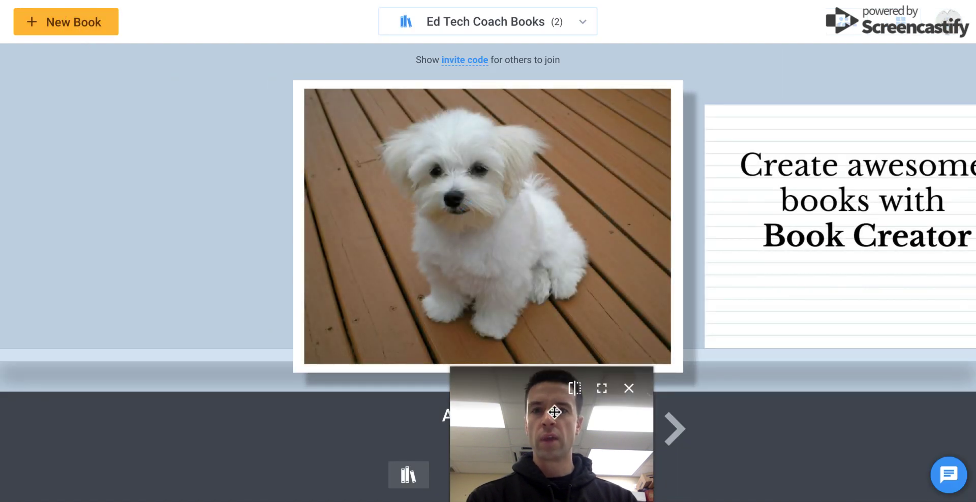
- Publish the dog book online with the title "Test book"
{"action": "left_click_drag", "start_coordinate": [552, 411], "coordinate": [711, 412]}
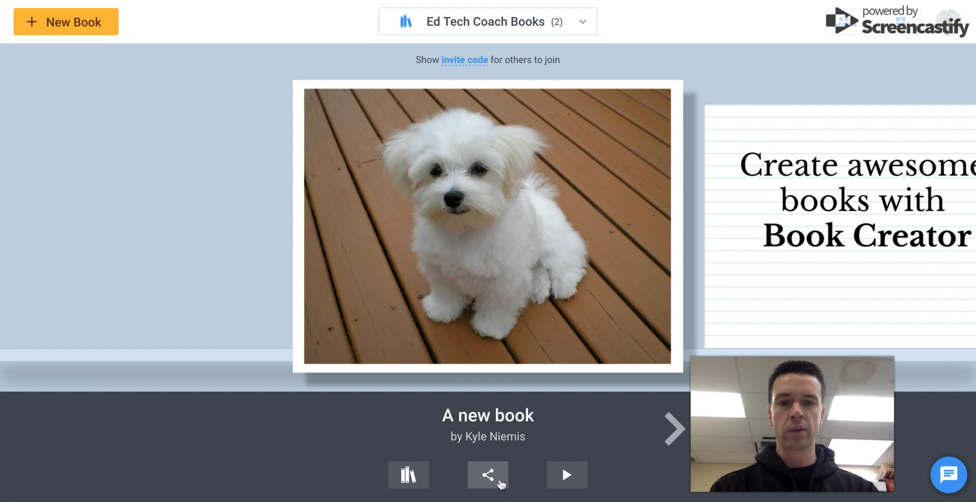
{"action": "left_click", "coordinate": [497, 479]}
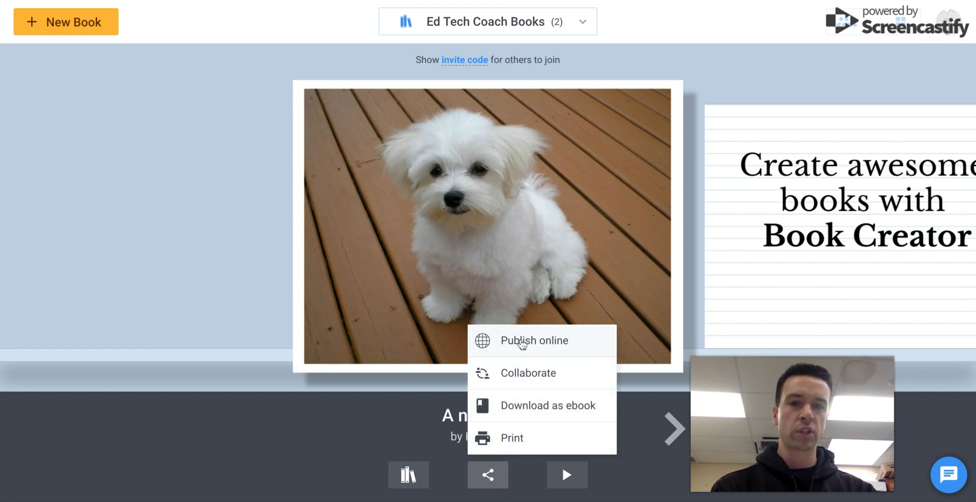
{"action": "left_click", "coordinate": [520, 343]}
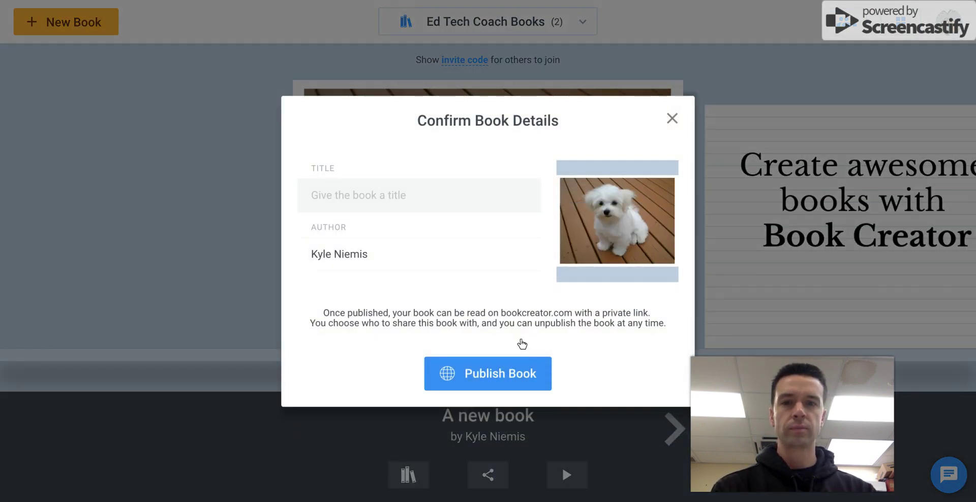
{"action": "left_click", "coordinate": [365, 193]}
{"action": "type", "text": "T"}
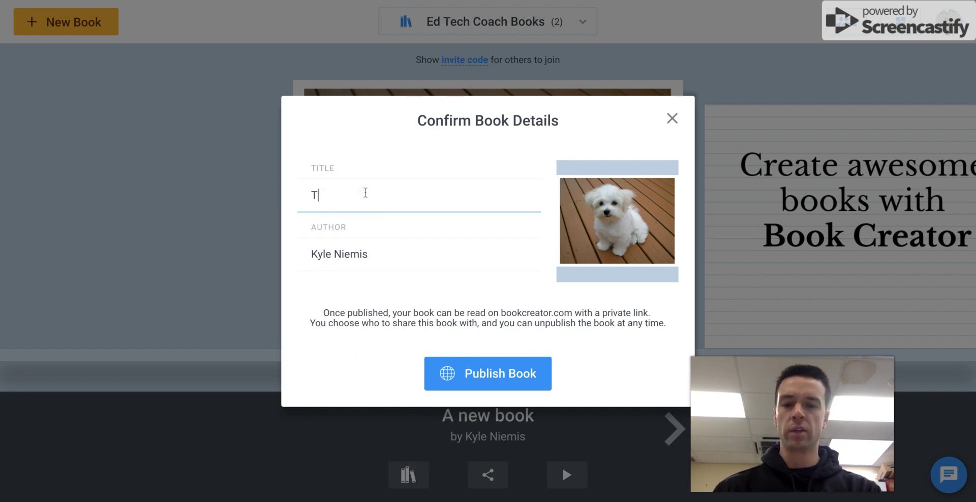
{"action": "type", "text": "est book"}
{"action": "left_click", "coordinate": [510, 376]}
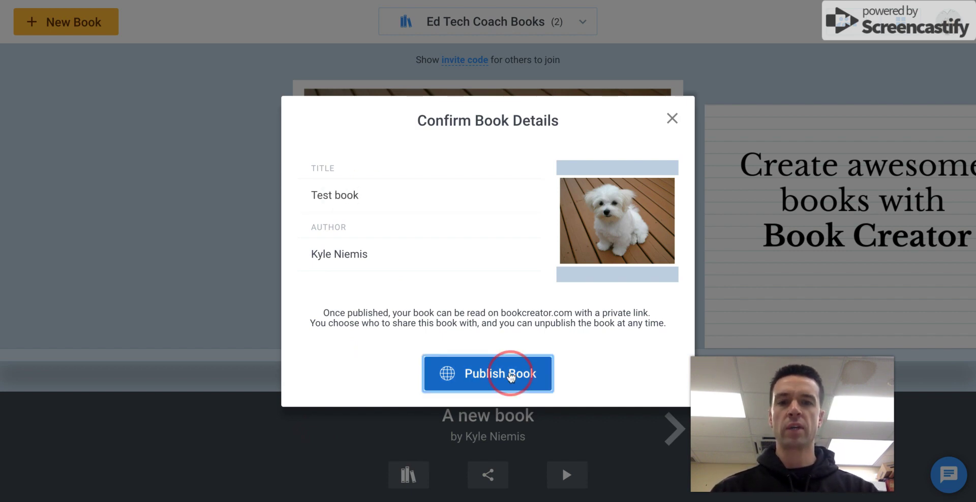